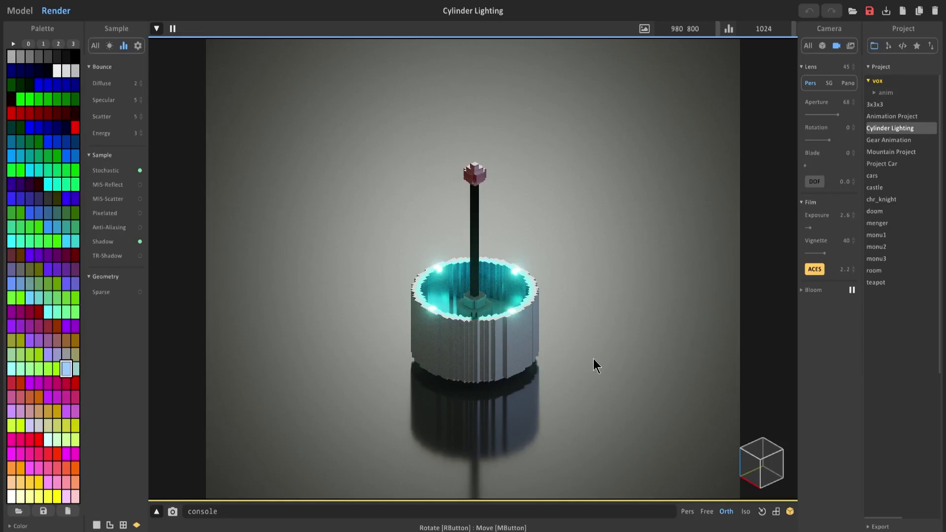
Orbit around the cylinder lamp, briefly show the timeline, and select the 1024 sample-count field.
right_drag(594, 359, 523, 312)
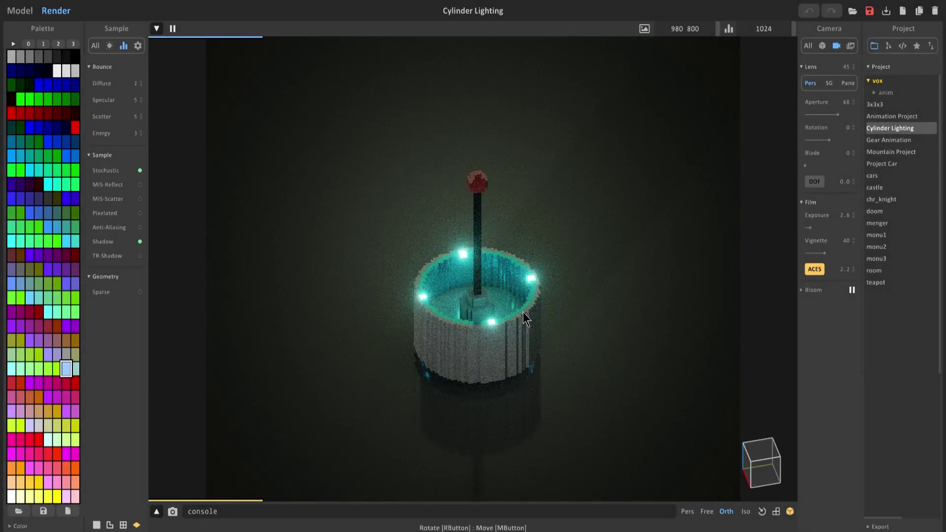
click(157, 28)
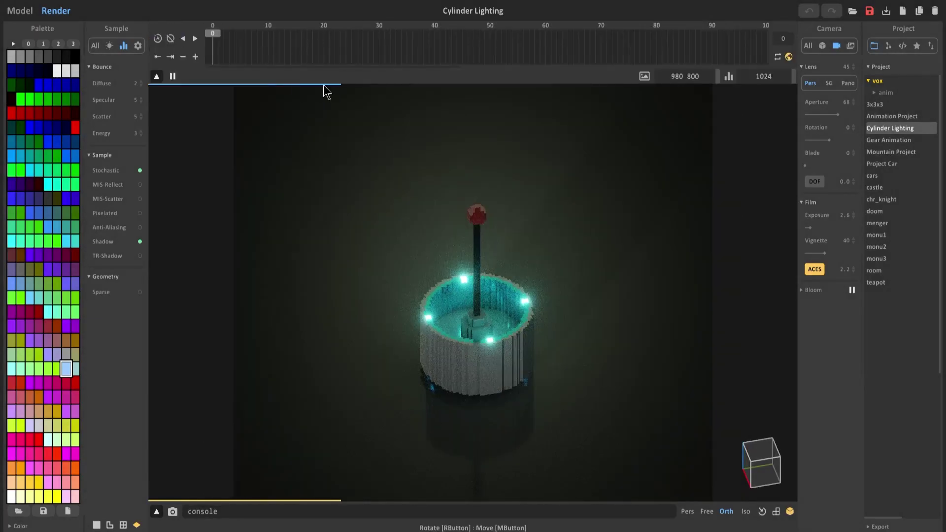
click(156, 75)
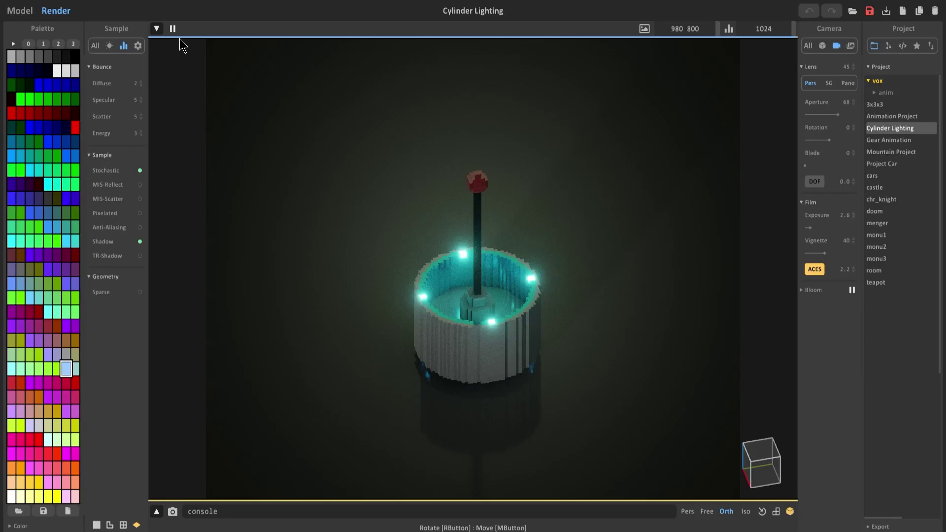
right_drag(274, 190, 341, 185)
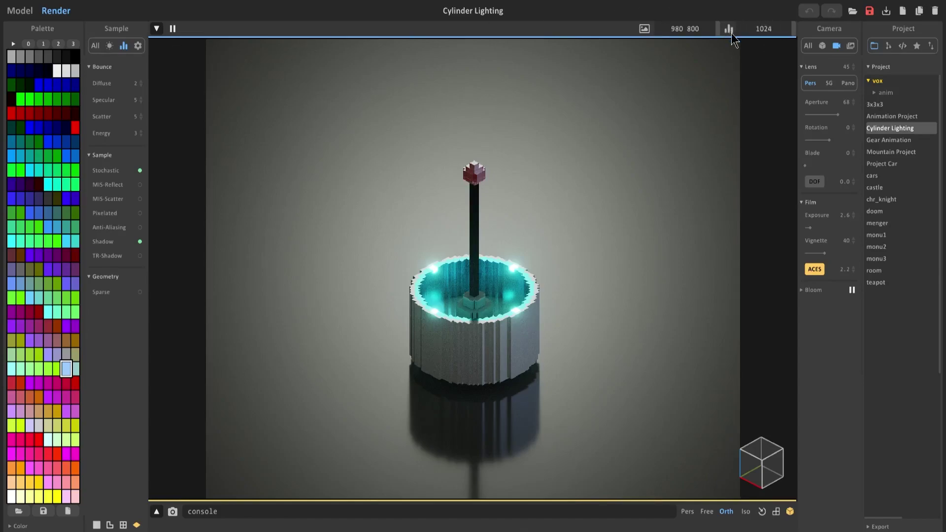
click(771, 28)
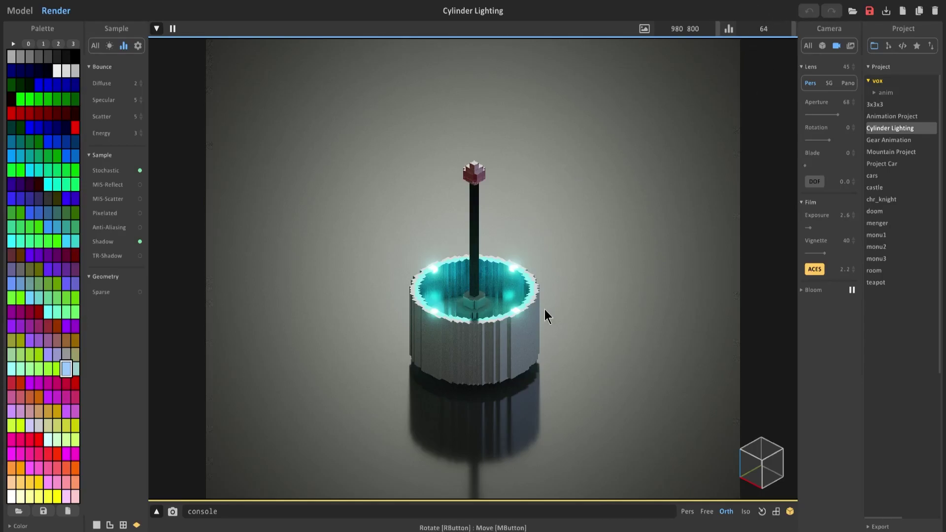
mouse_move(545, 310)
right_down()
mouse_move(489, 304)
mouse_move(546, 317)
right_up()
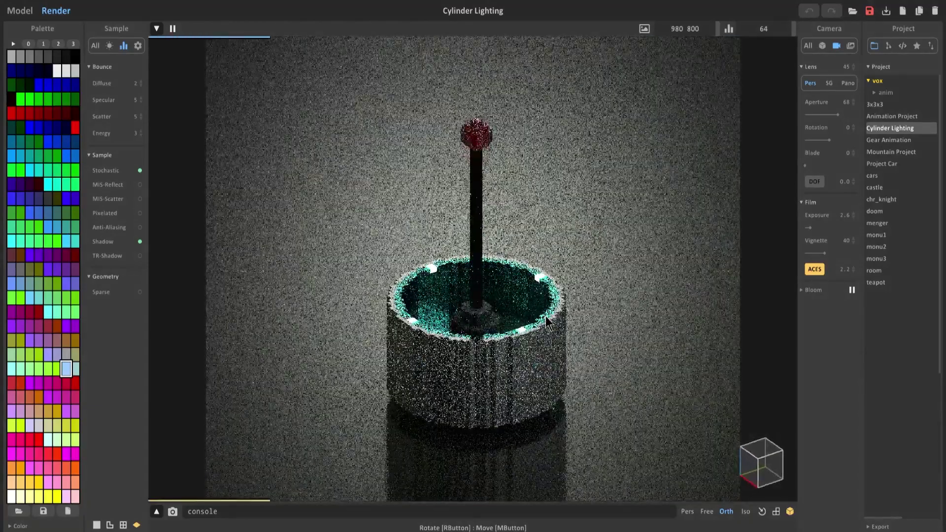
right_drag(460, 197, 219, 59)
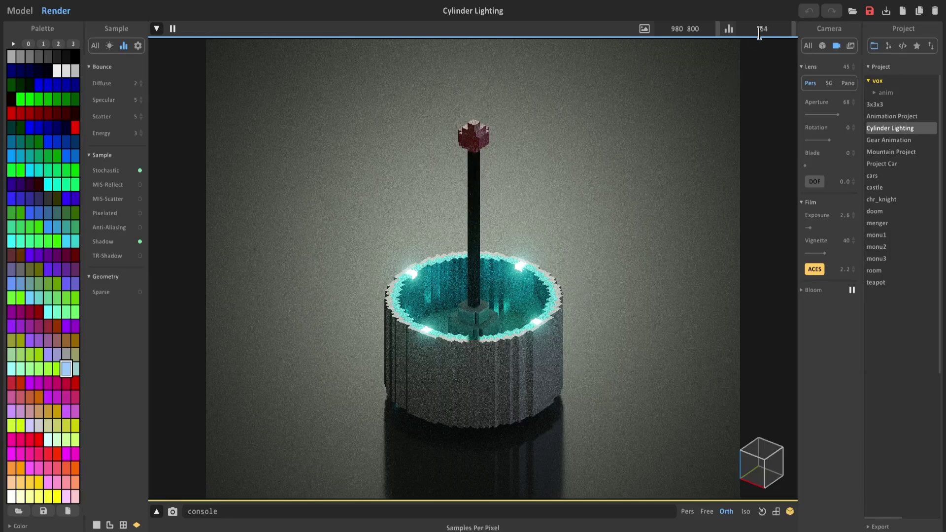
right_drag(508, 306, 444, 131)
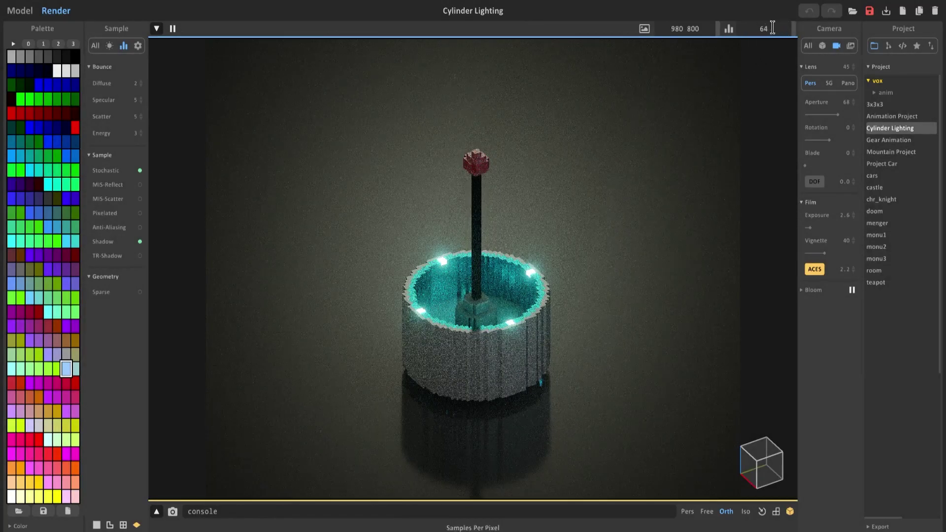
right_drag(387, 183, 395, 179)
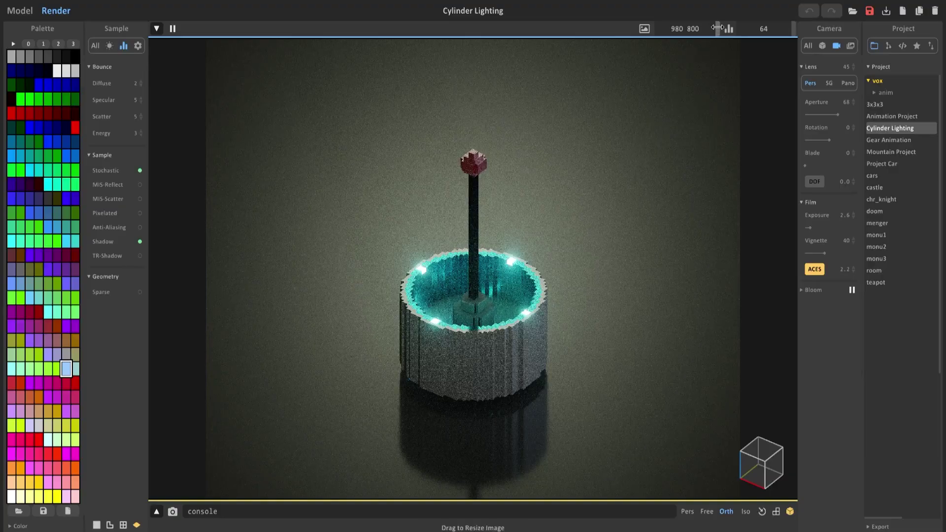
Shrink the render resolution from 980 × 800 through 895 × 730 down to 535 × 436.
drag(717, 29, 725, 43)
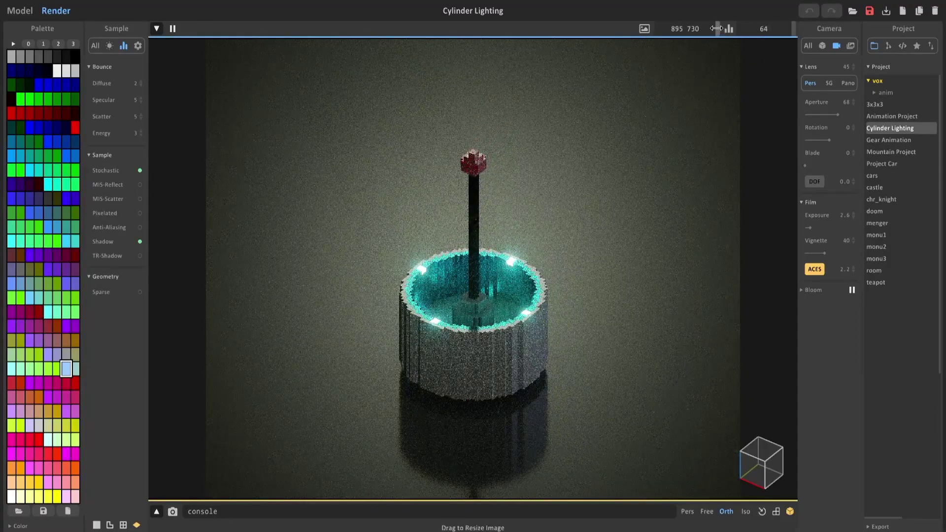
drag(720, 29, 728, 64)
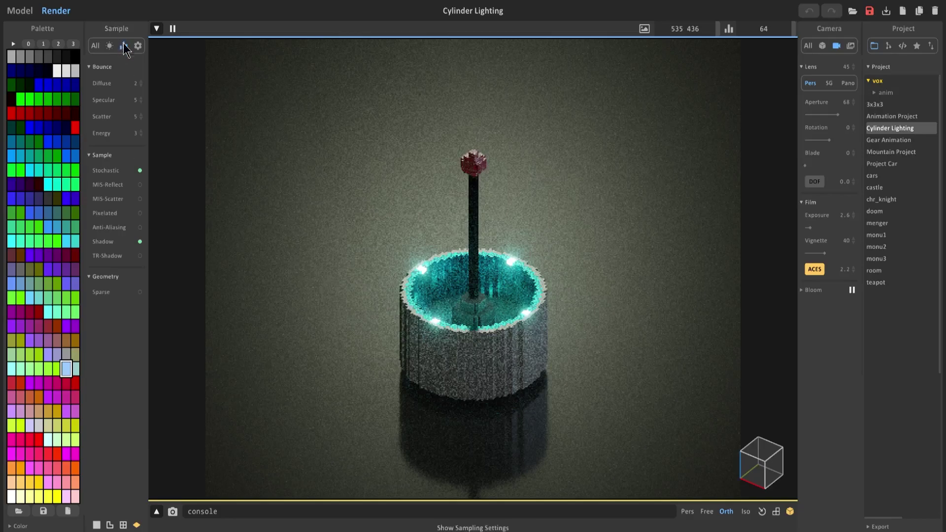
Compare anti-aliasing off and on, leave it enabled, and enlarge the render to 585 × 476.
click(140, 227)
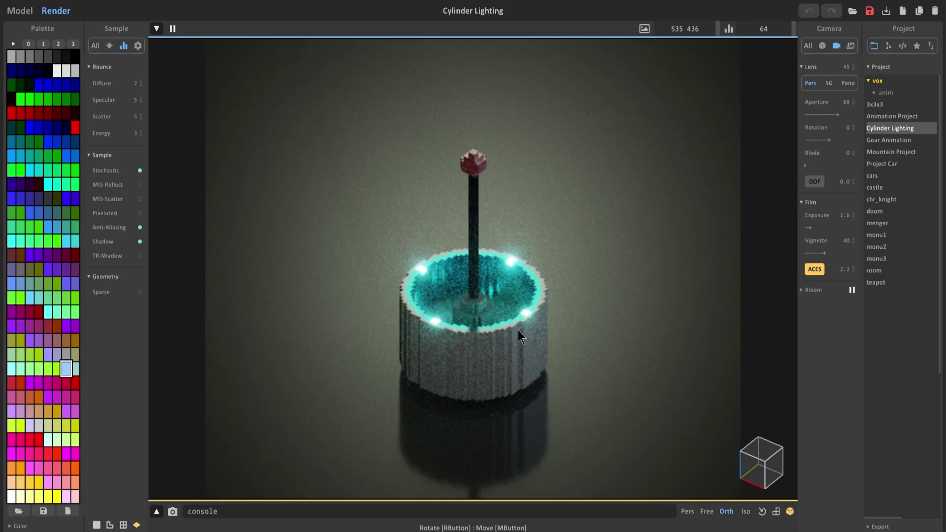
drag(484, 154, 504, 271)
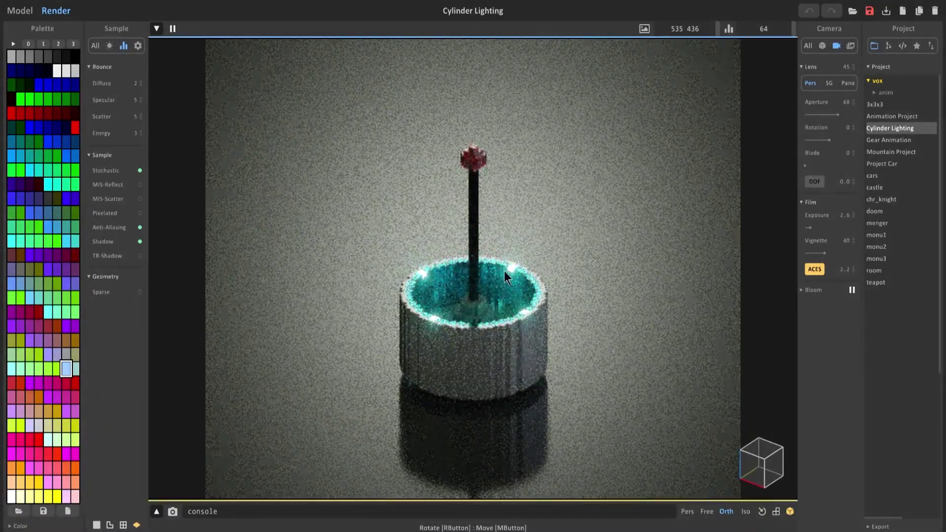
click(140, 227)
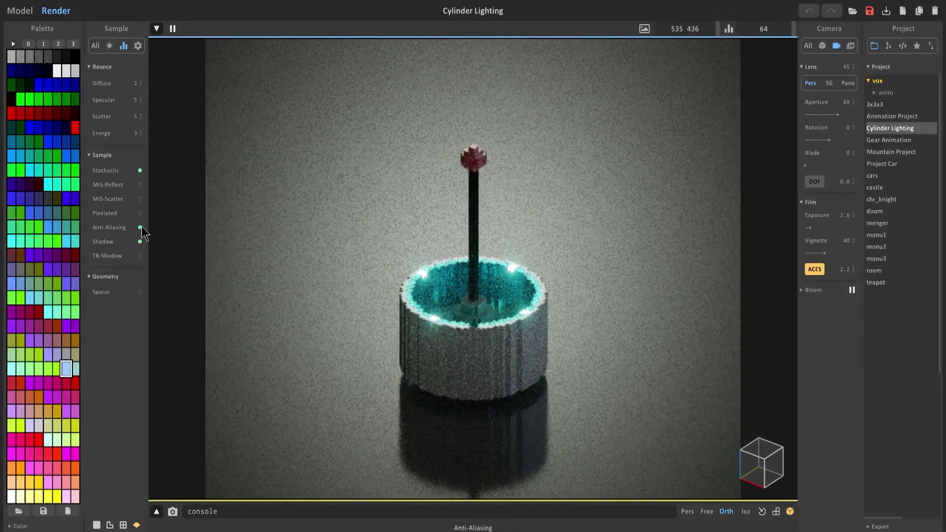
click(418, 326)
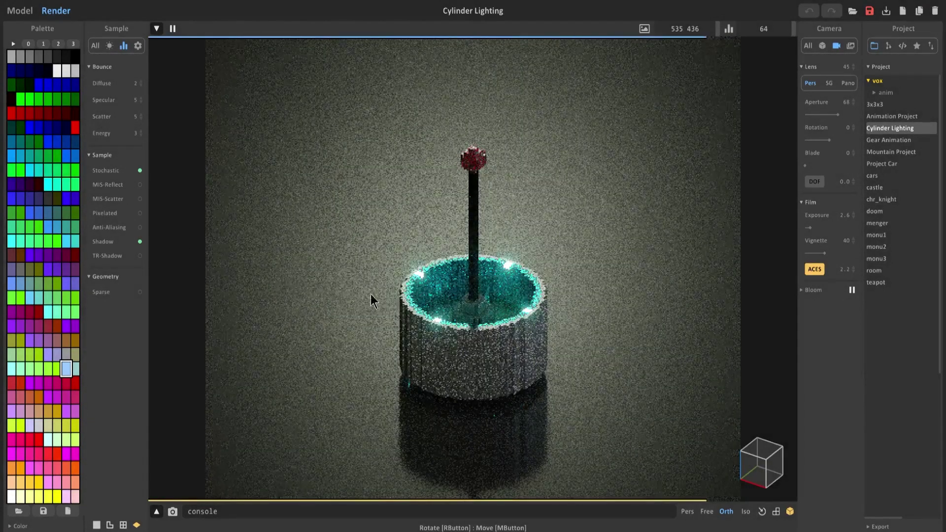
click(141, 228)
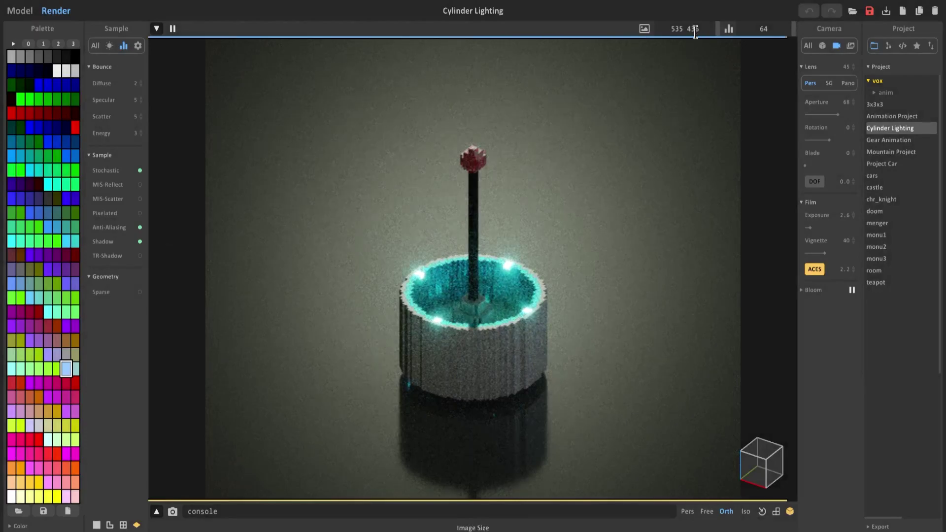
right_drag(621, 113, 578, 167)
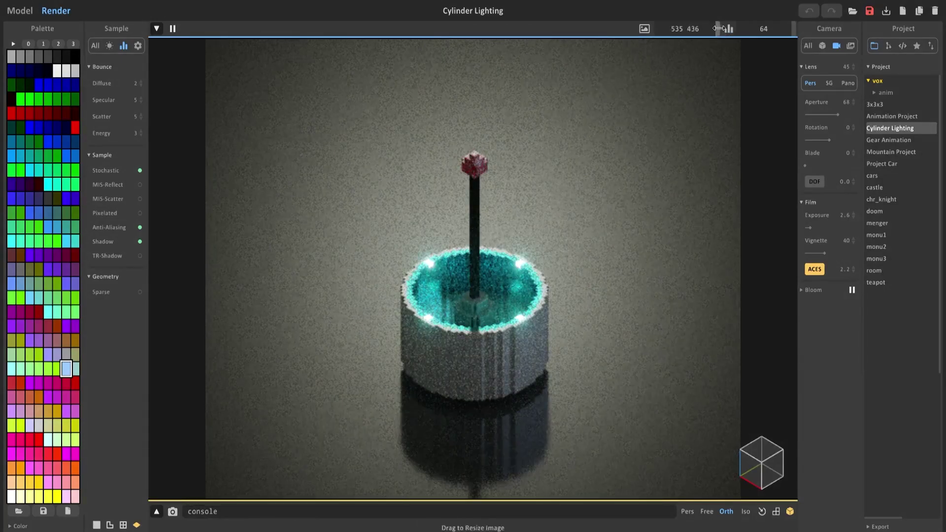
drag(717, 28, 757, 28)
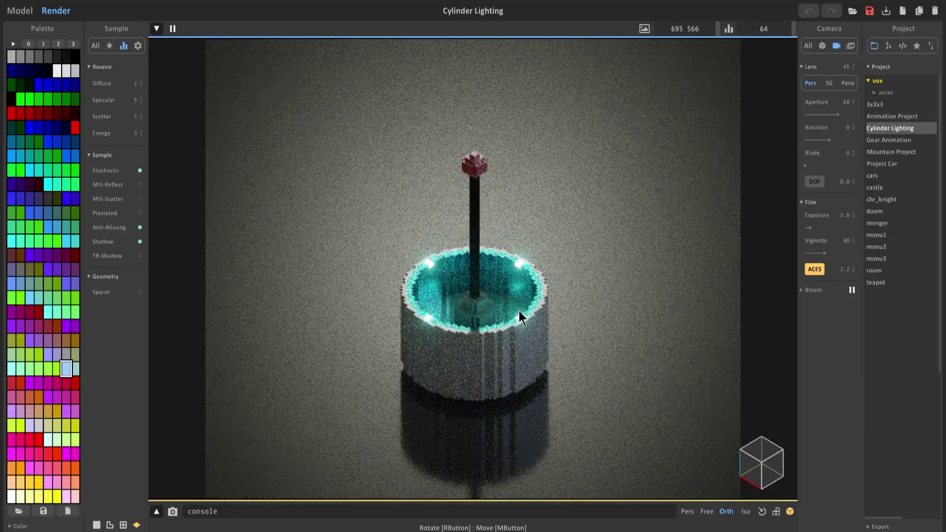
Set the lamp render's image size to a square 1080 × 1080.
scroll(516, 335, down, 2)
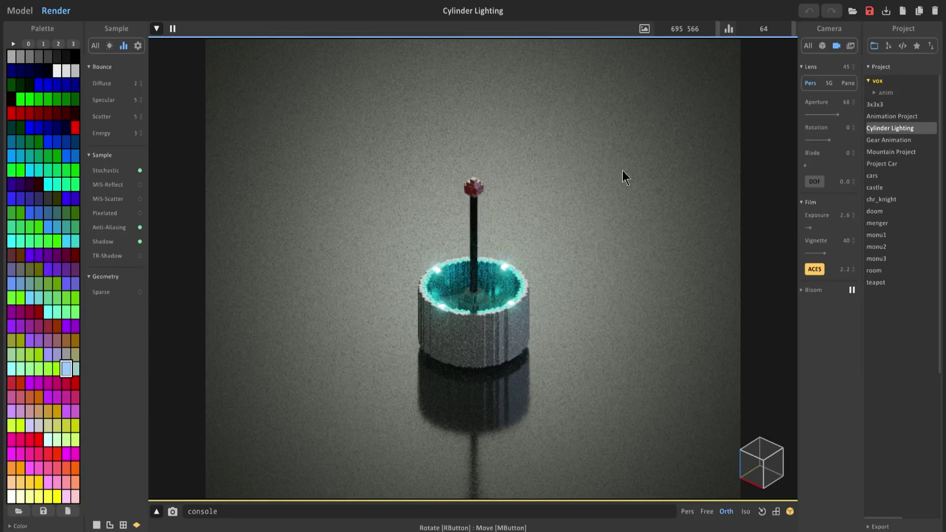
click(685, 28)
text(1080)
key(Return)
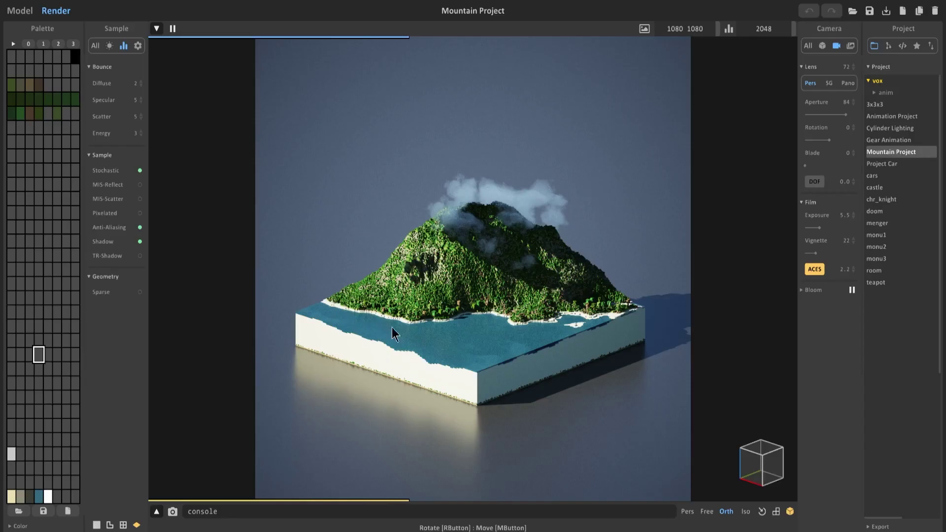
Enable TR-Shadow, MIS-Reflect and MIS-Scatter sampling while orbiting around the island.
scroll(453, 324, up, 5)
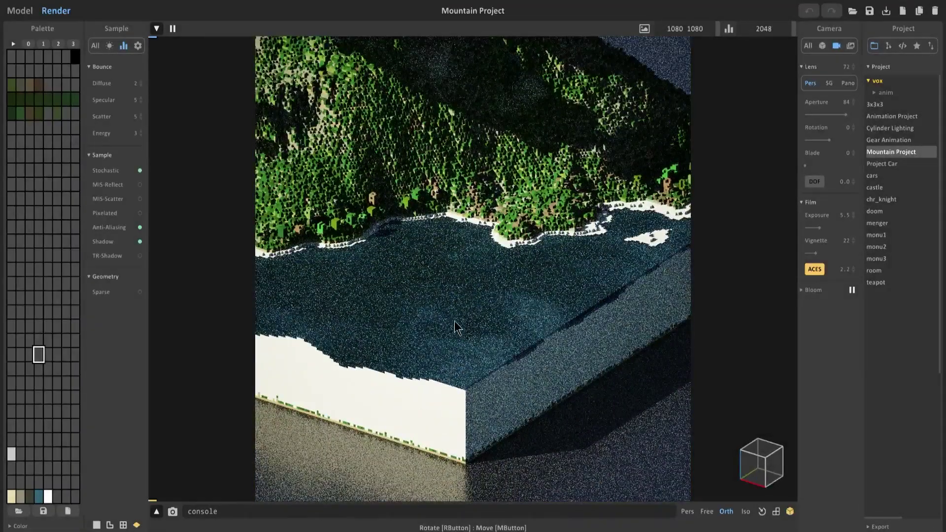
right_drag(454, 279, 455, 326)
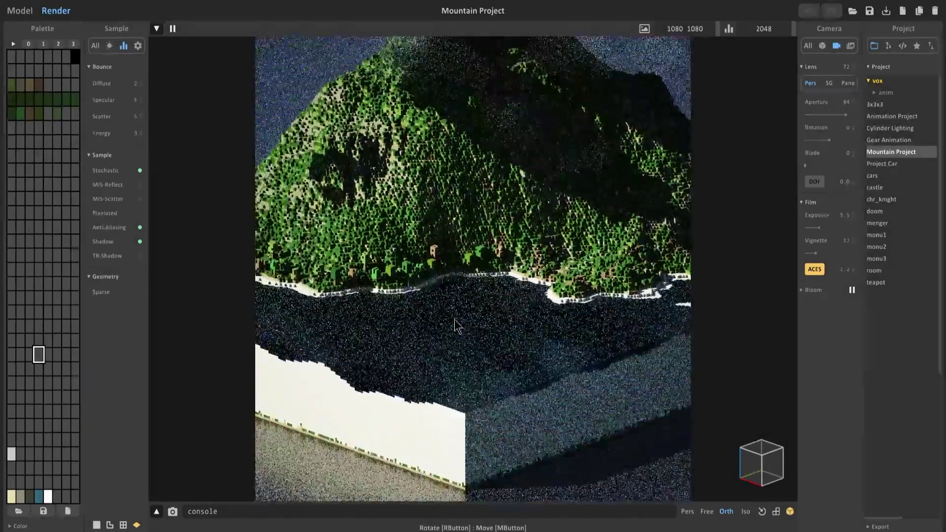
scroll(455, 325, down, 5)
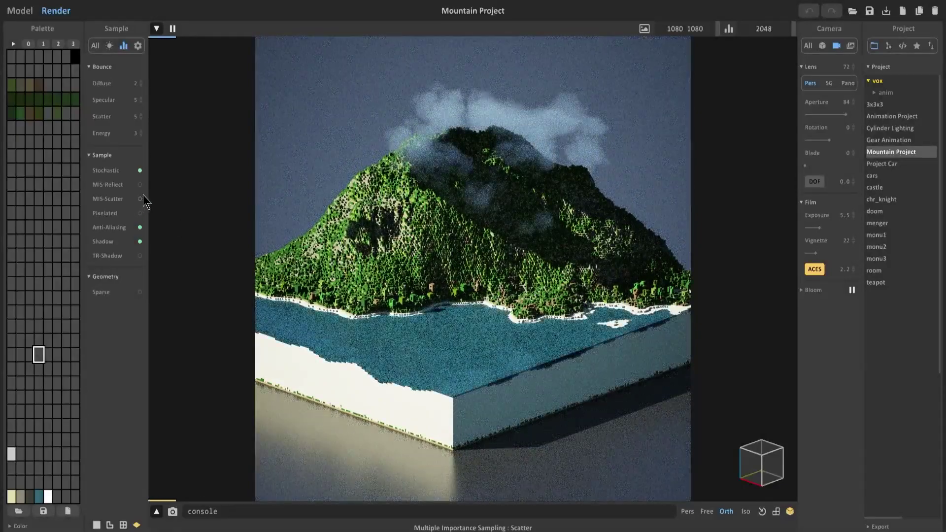
click(139, 255)
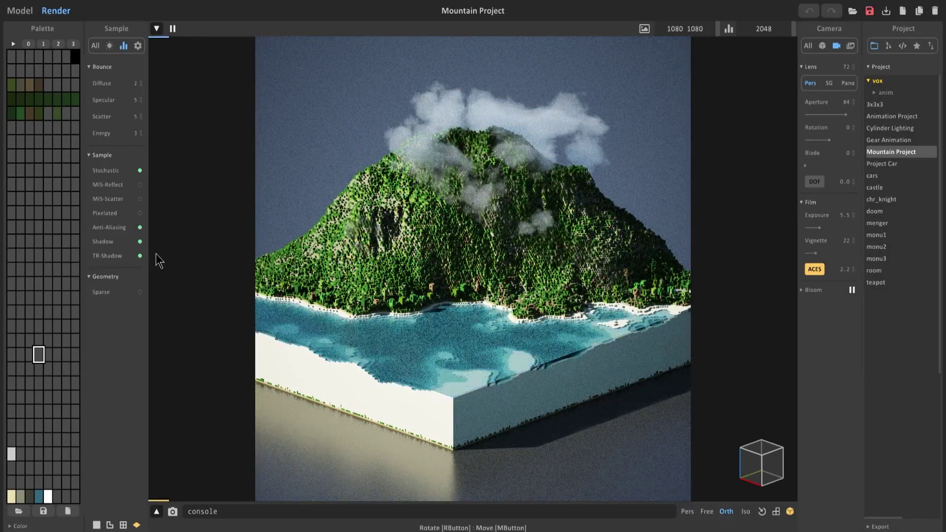
click(140, 185)
click(140, 199)
right_drag(289, 228, 373, 257)
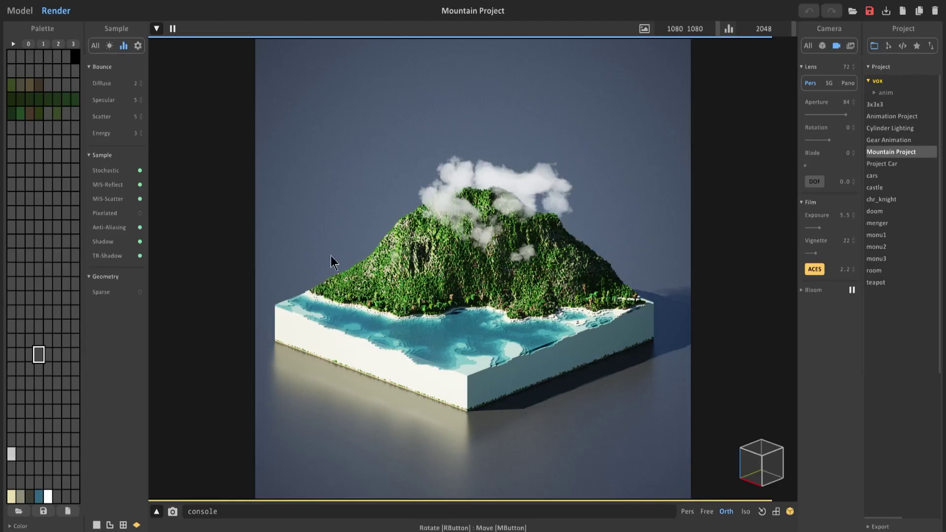
In the sun, sky and fog settings, set Fog Density to 4.7 after trying 4.8 and zero.
key(Left)
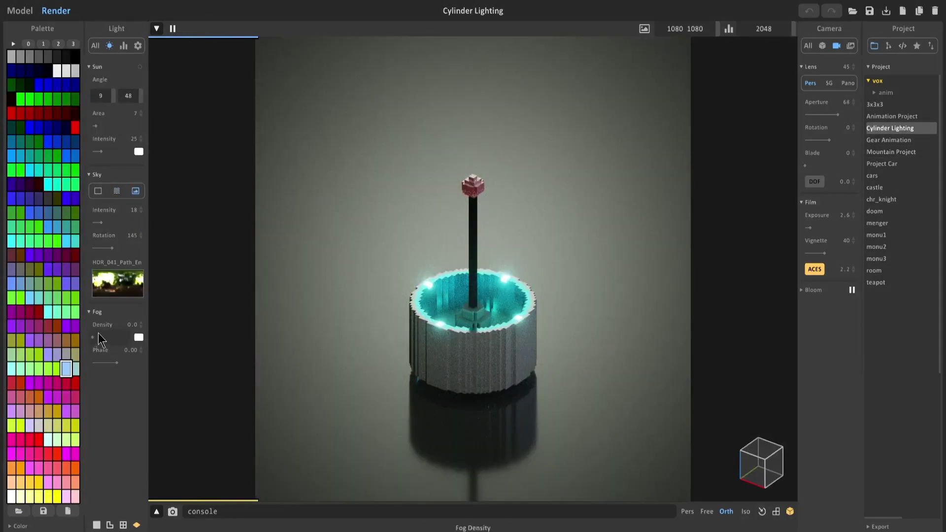
drag(98, 333, 106, 337)
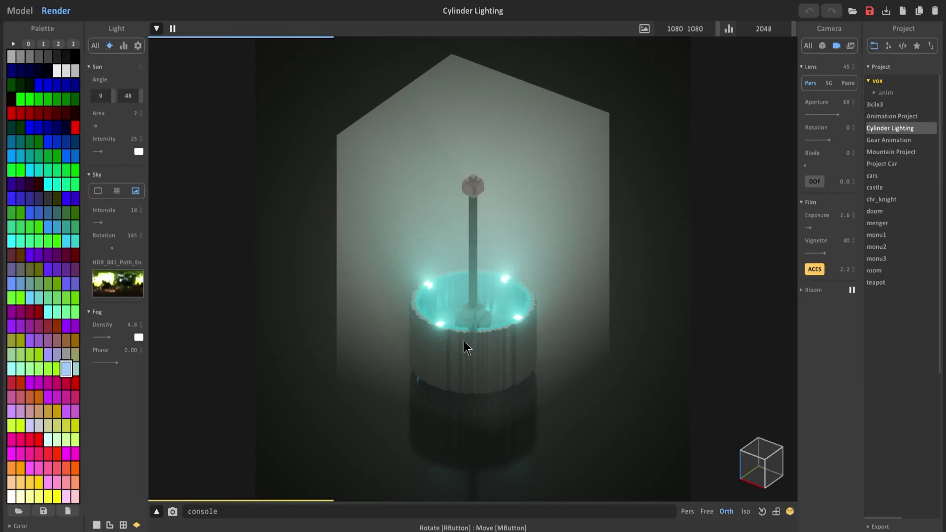
right_drag(464, 341, 456, 329)
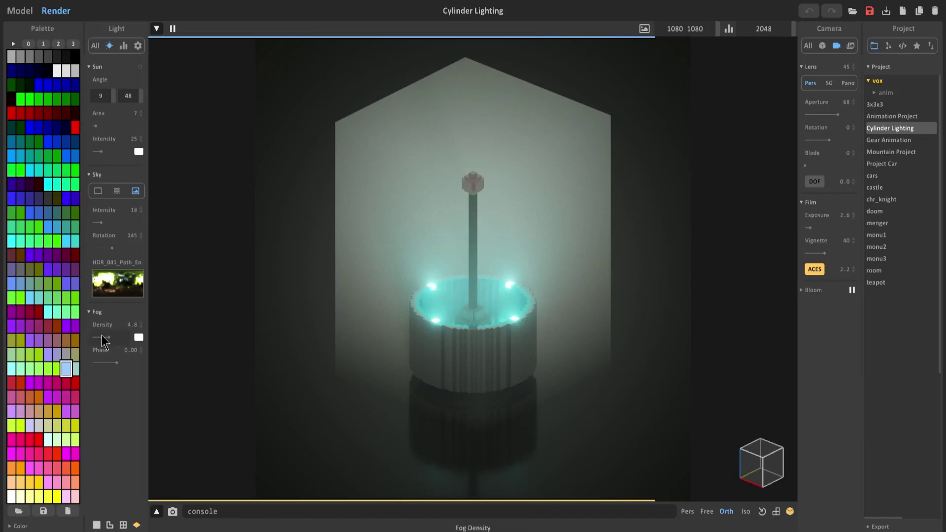
drag(112, 338, 87, 339)
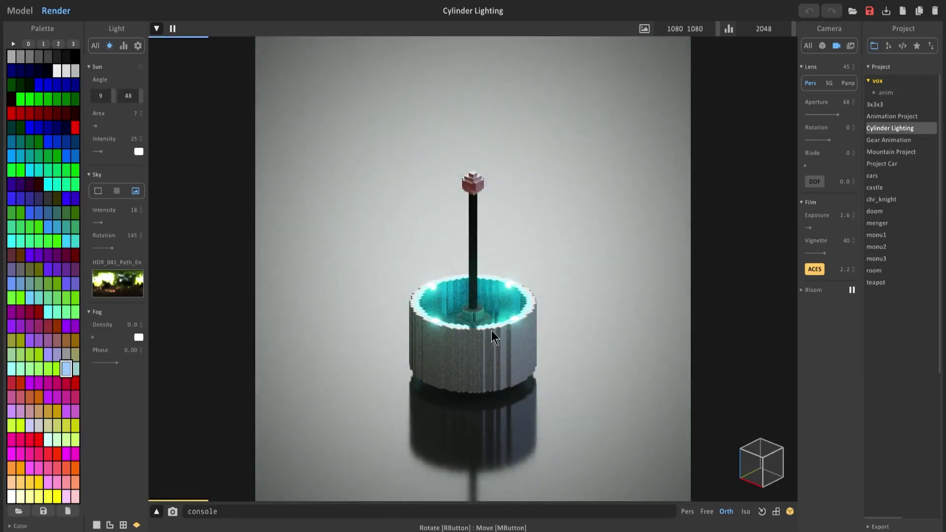
click(109, 338)
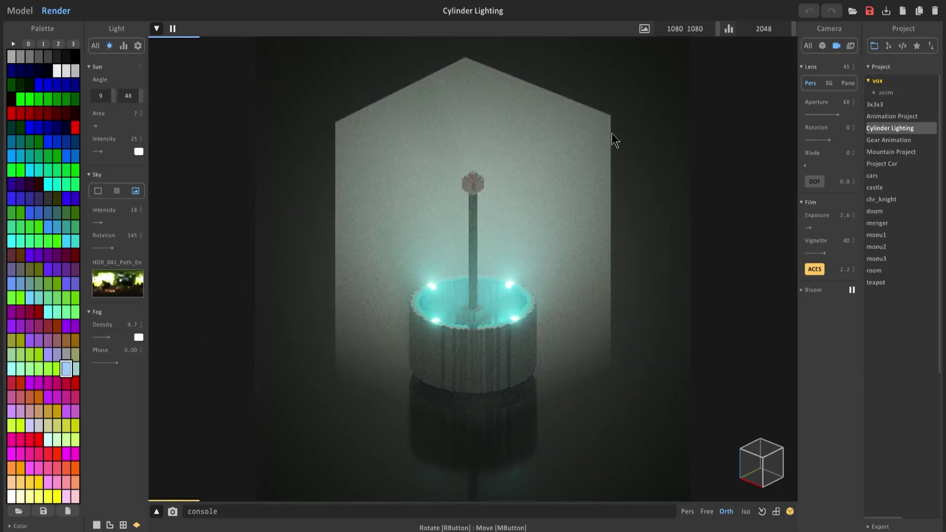
Set samples per pixel to 64.
click(772, 25)
text(64)
key(Return)
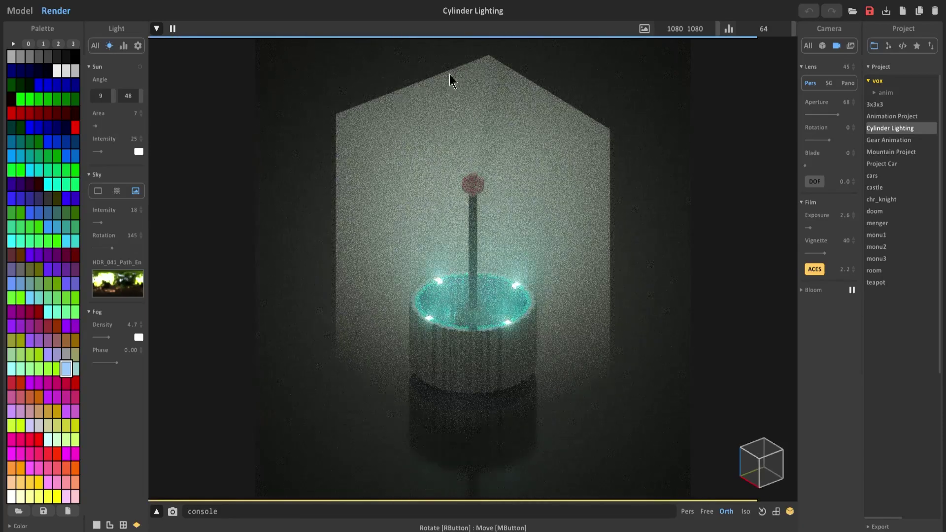
Orbit the camera to a more symmetric view of the cylinder lamp.
right_drag(441, 190, 364, 74)
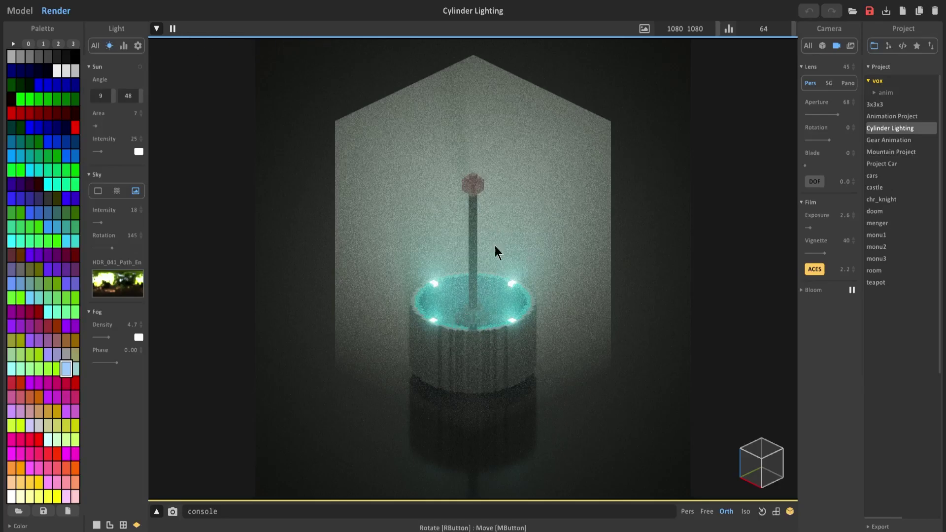
right_drag(494, 247, 490, 257)
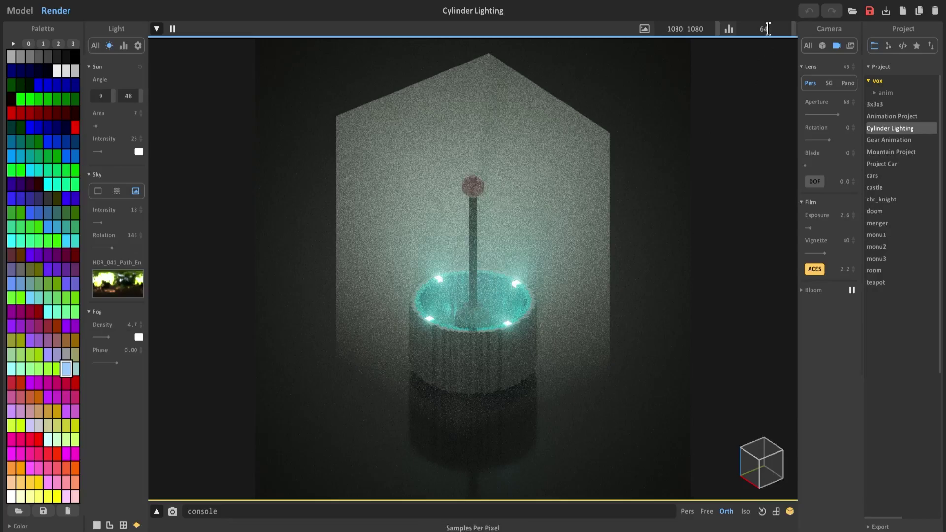
right_drag(531, 188, 522, 188)
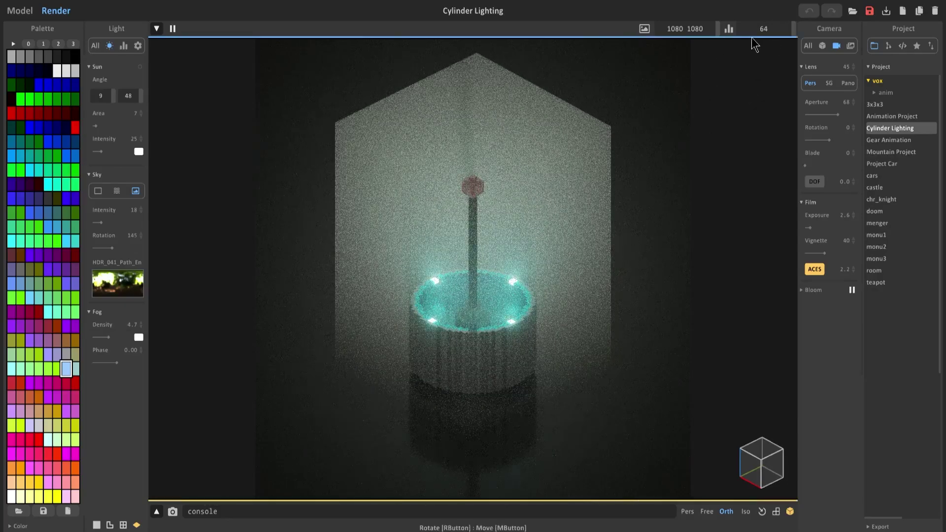
right_drag(486, 308, 494, 300)
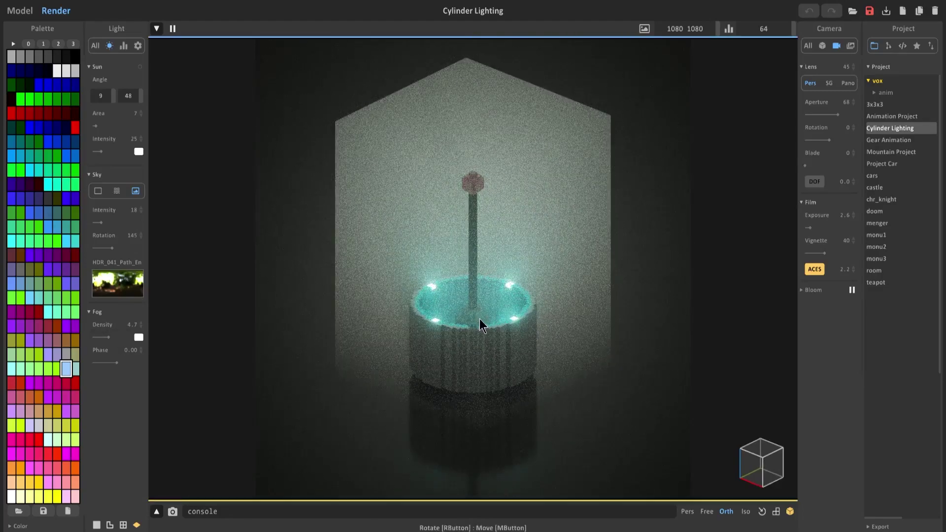
right_drag(378, 203, 367, 197)
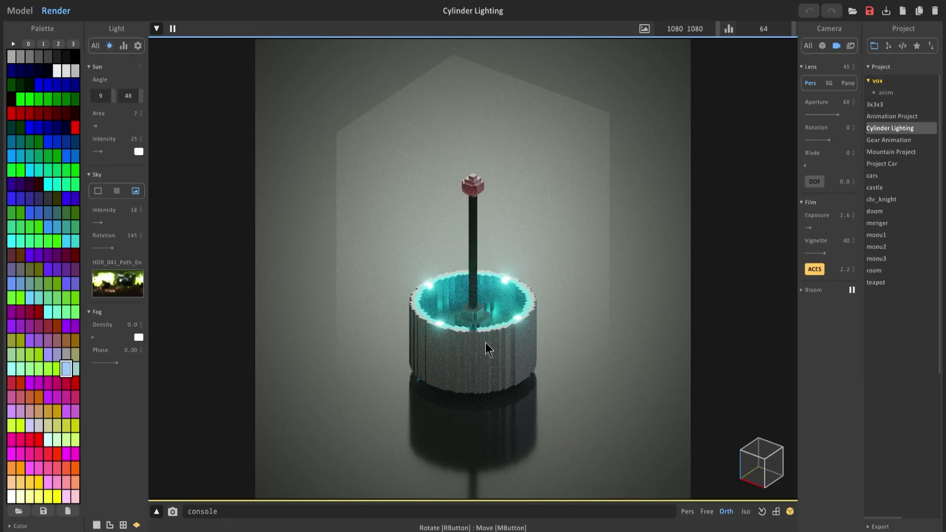
Orbit to a lower frontal view and set Fog Density to 2.9.
right_drag(486, 342, 471, 261)
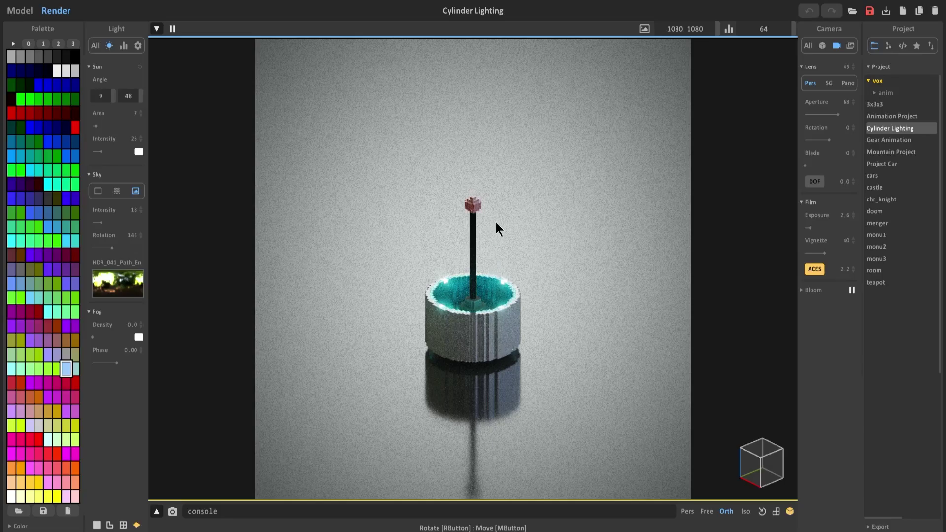
scroll(455, 262, up, 2)
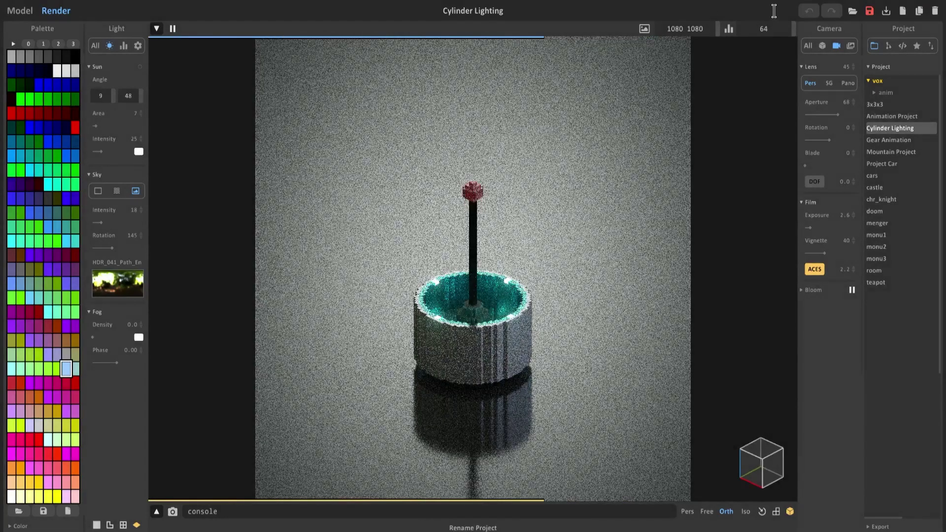
click(545, 279)
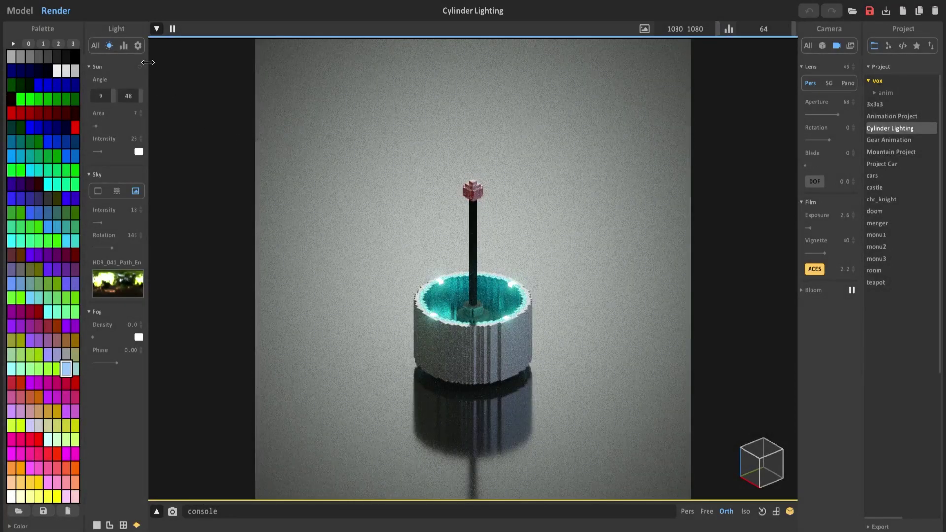
click(124, 45)
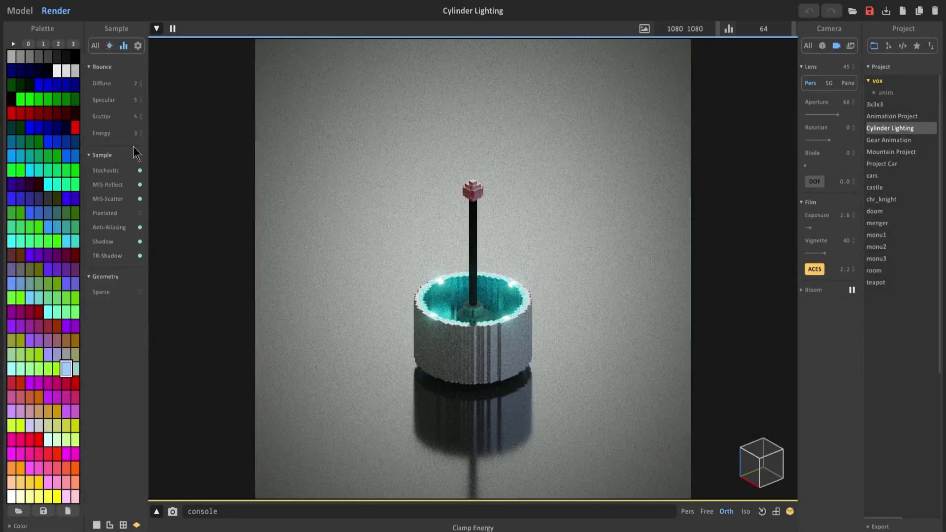
click(110, 45)
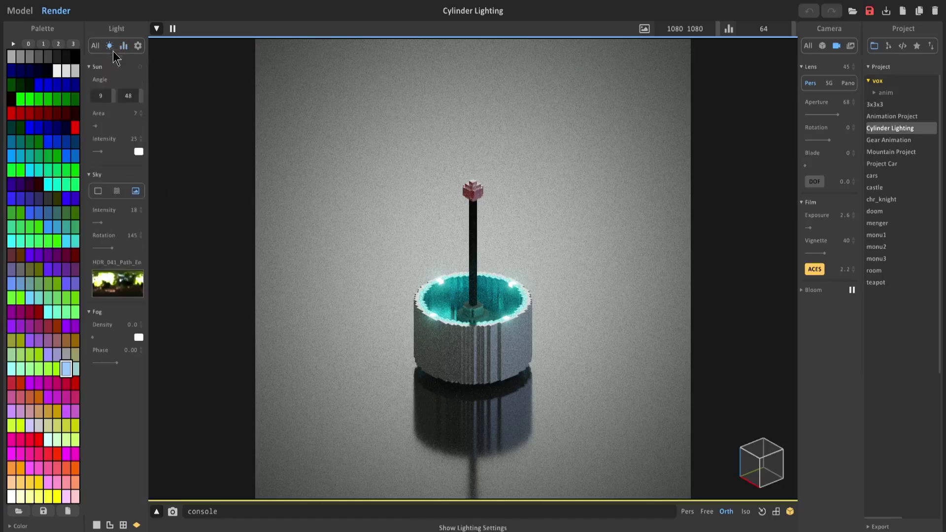
drag(96, 336, 102, 338)
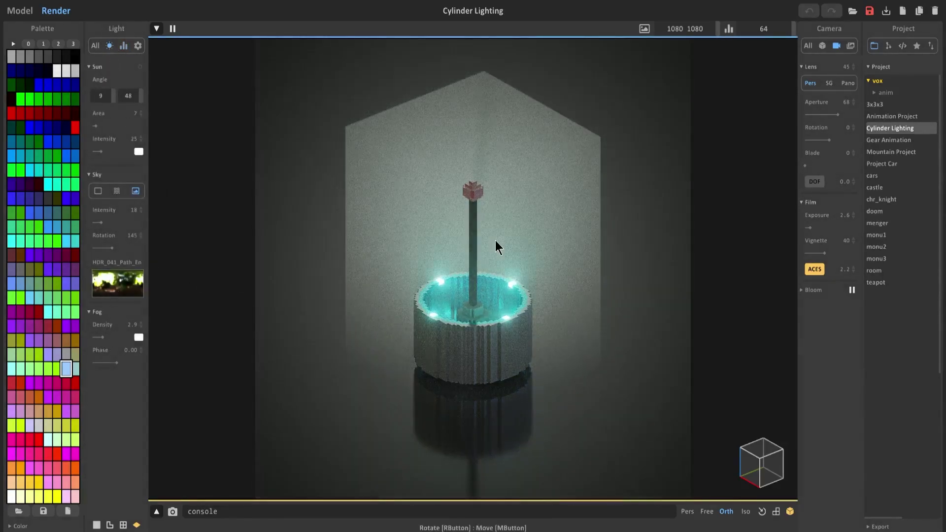
Raise samples per pixel to 5000.
click(753, 35)
text(5000)
key(Return)
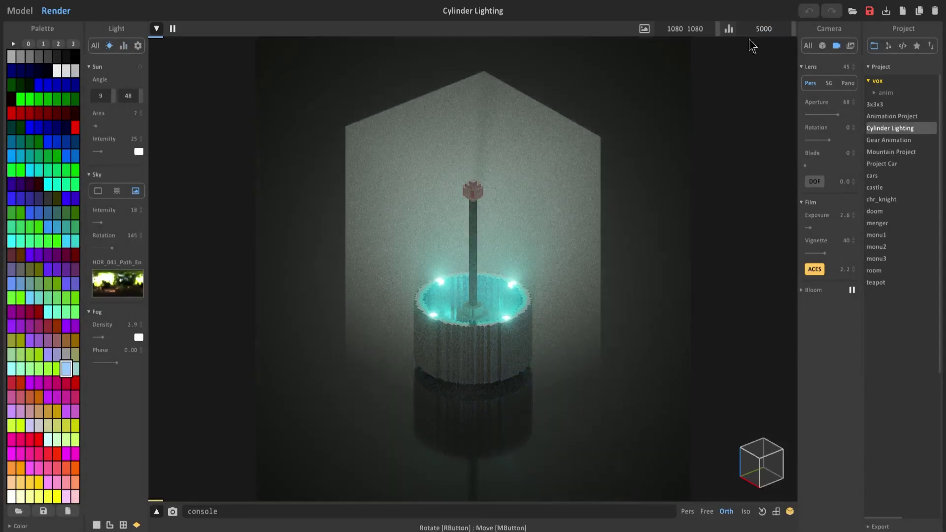